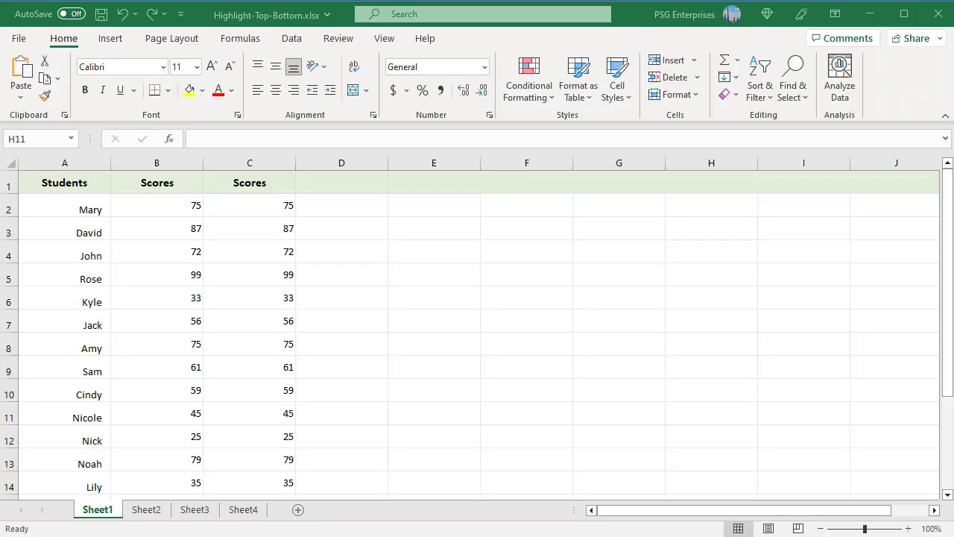
# Select scores B2:B14 and start a Top 10 Items rule with the count set to 3
pyautogui.click(147, 207)
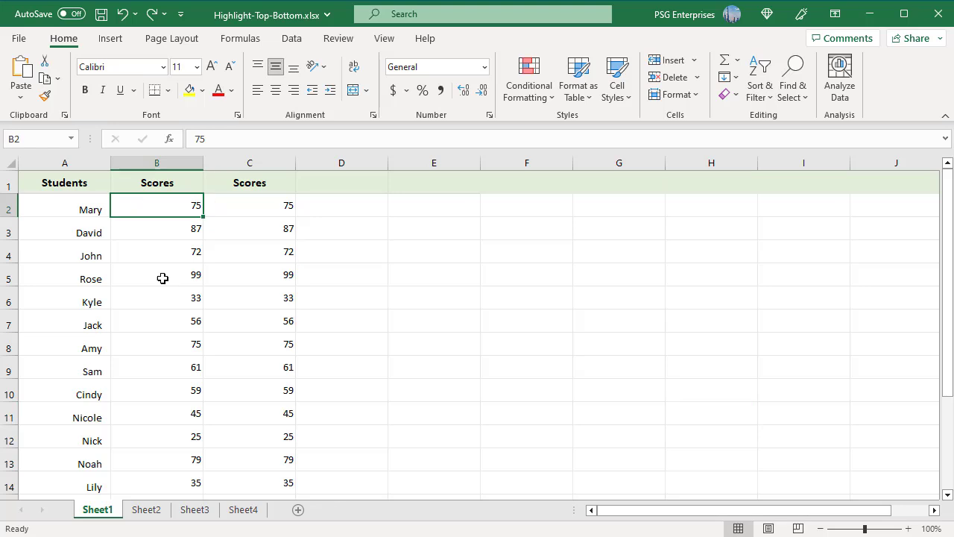
pyautogui.keyDown('shift'); pyautogui.click(166, 477); pyautogui.keyUp('shift')
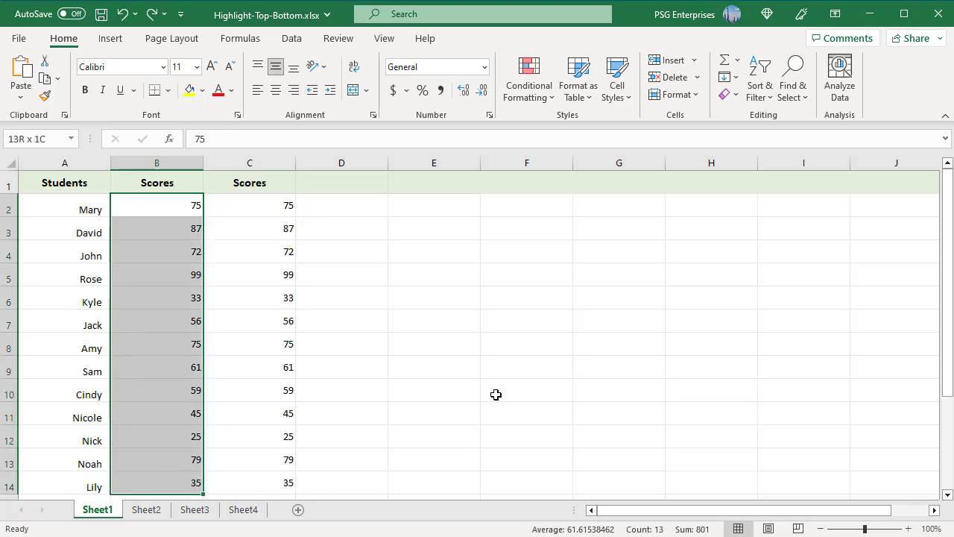
pyautogui.click(552, 102)
pyautogui.moveTo(560, 170)
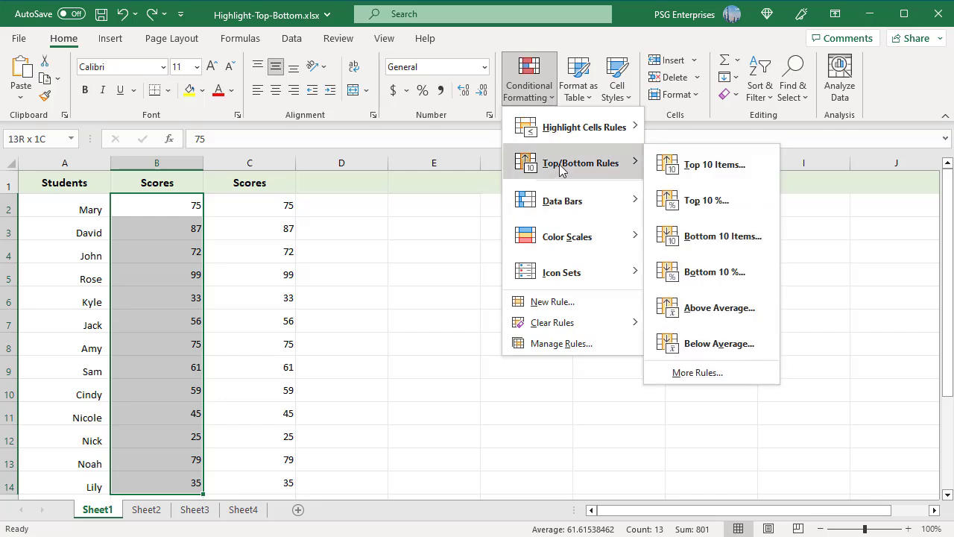
pyautogui.click(686, 161)
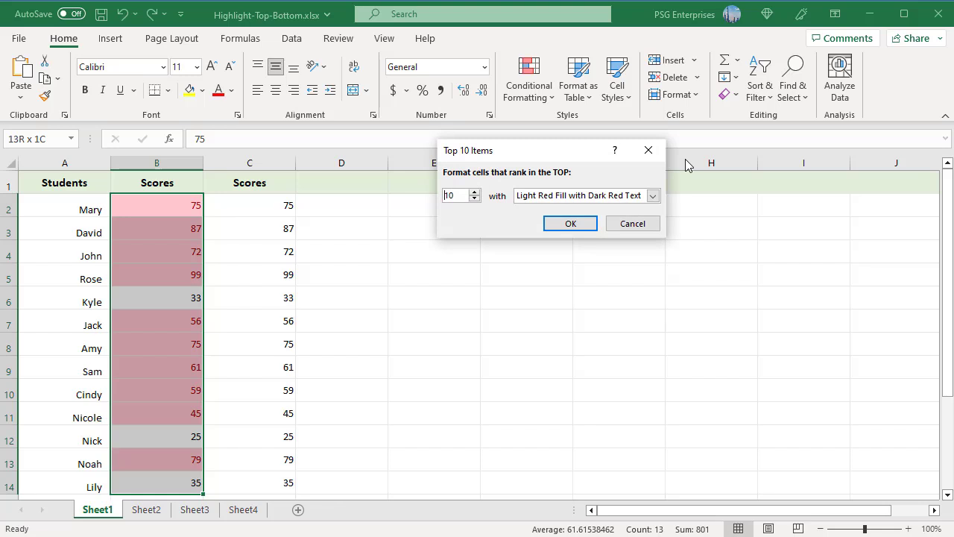
pyautogui.doubleClick(455, 196)
pyautogui.write('3')
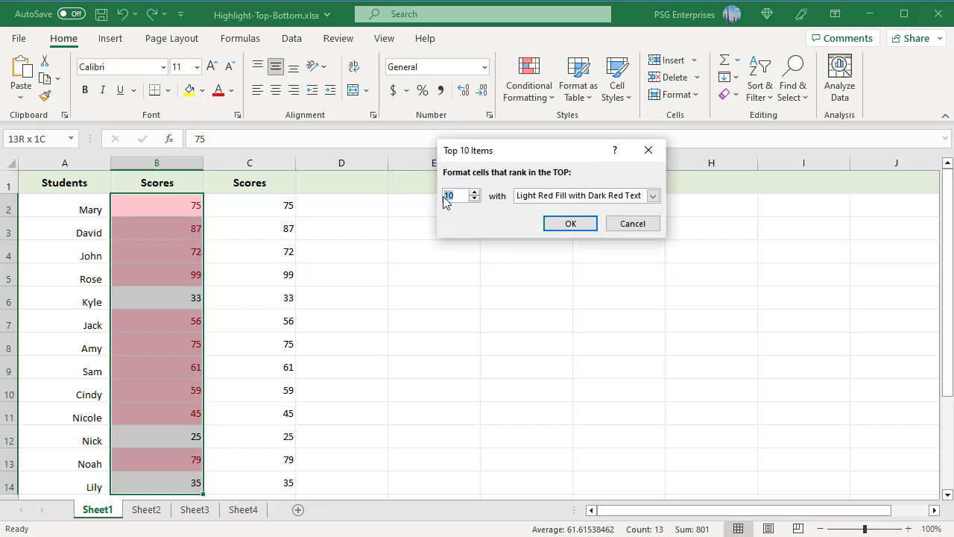
pyautogui.click(653, 196)
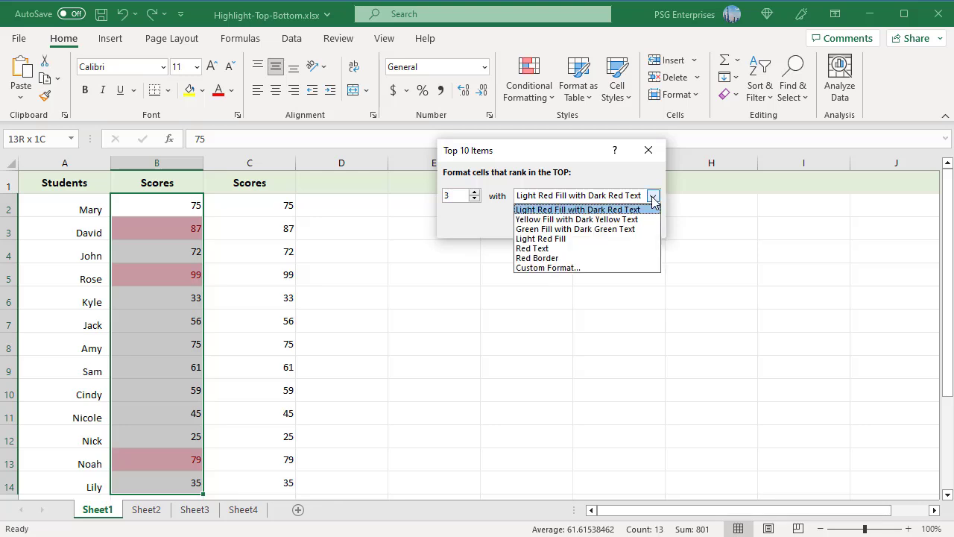
# Apply a custom Diagonal down gradient fill to the top 3 scores in column B
pyautogui.click(564, 267)
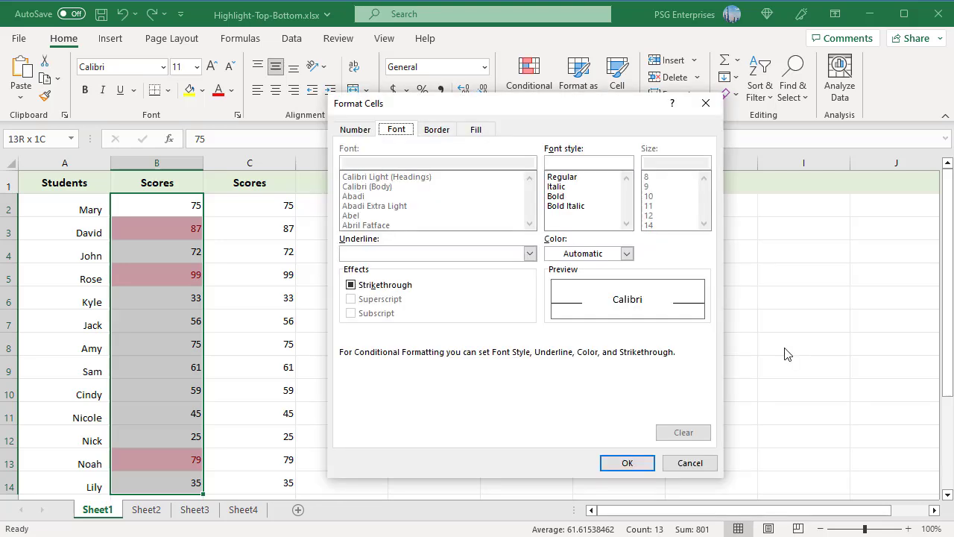
pyautogui.click(440, 131)
pyautogui.click(478, 130)
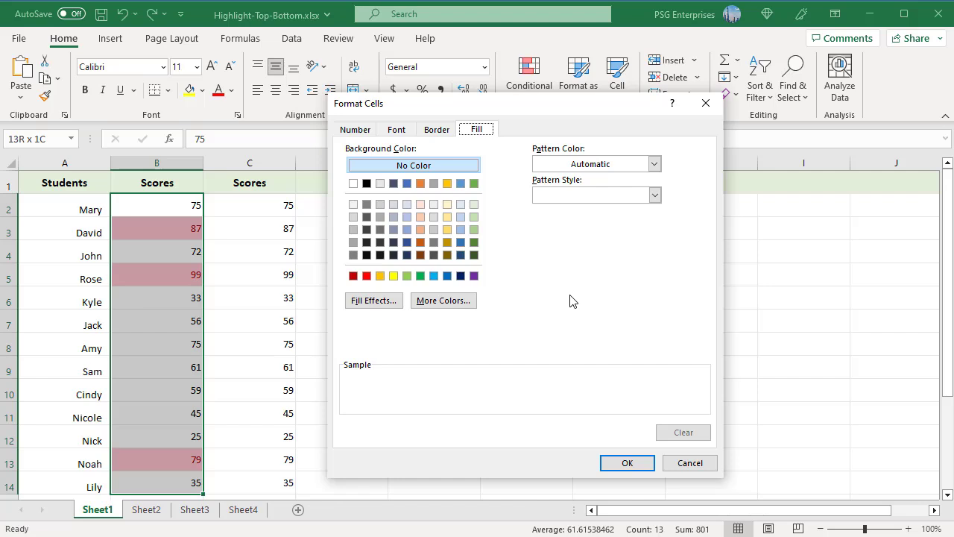
pyautogui.click(439, 302)
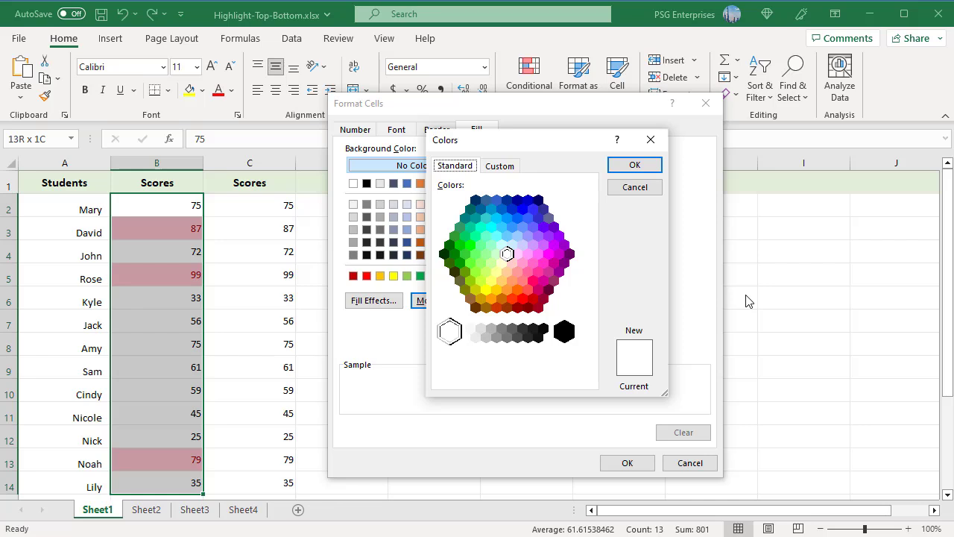
pyautogui.click(634, 165)
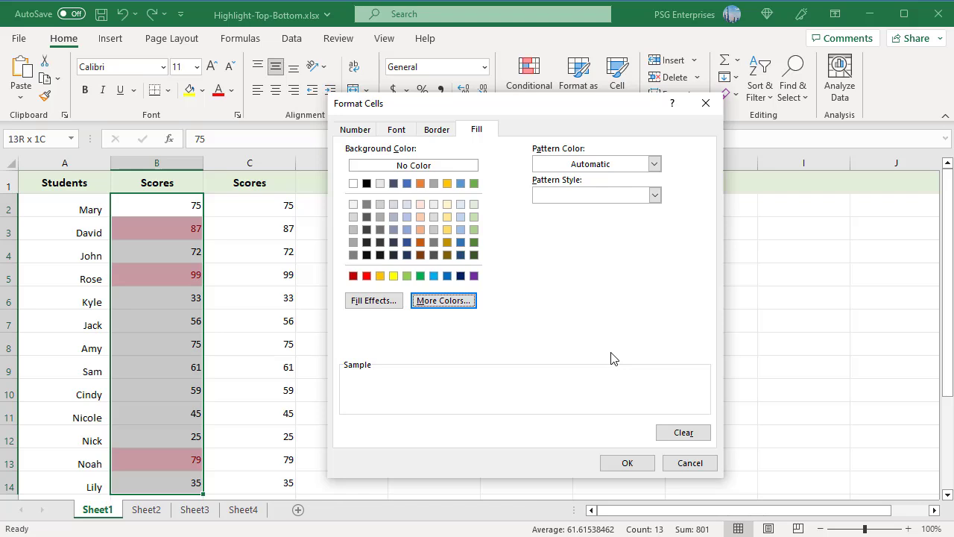
pyautogui.click(376, 303)
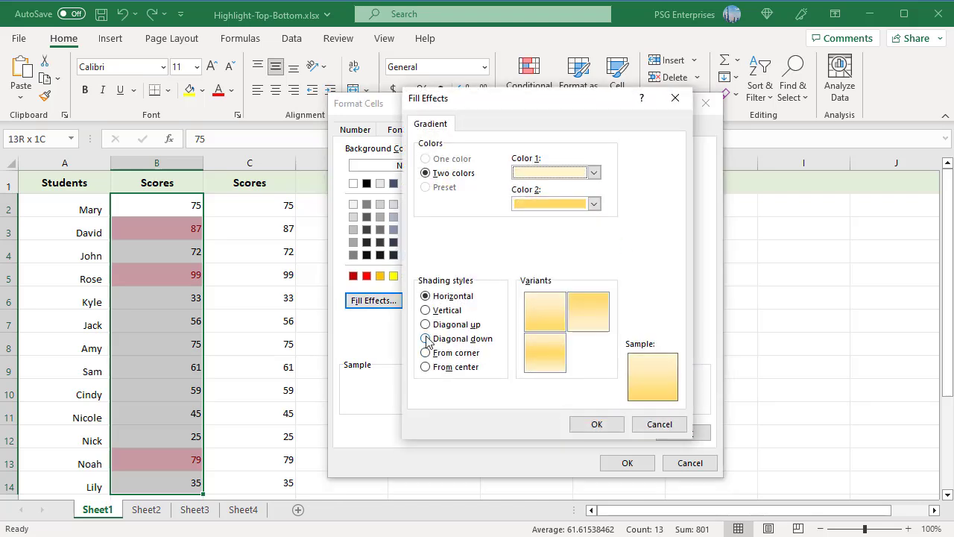
pyautogui.click(462, 339)
pyautogui.click(587, 425)
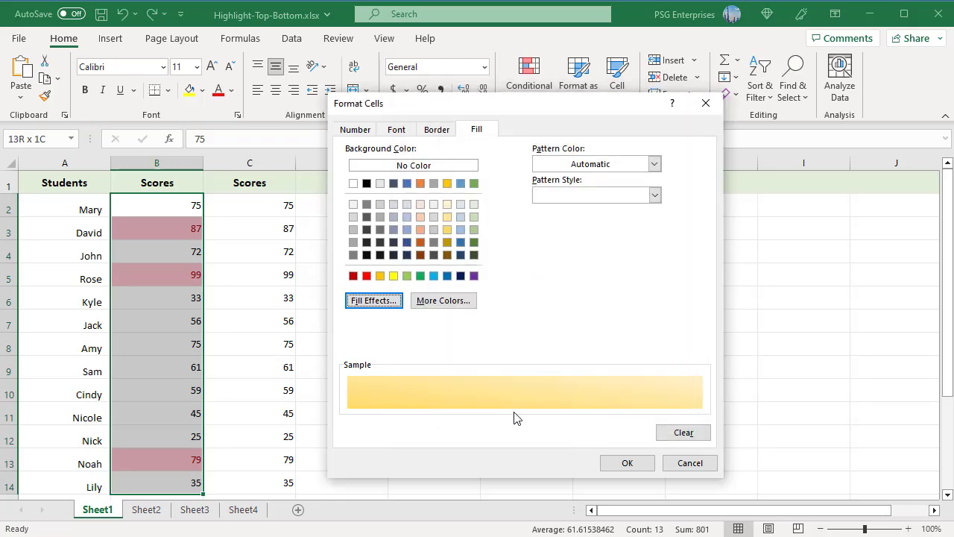
pyautogui.click(634, 466)
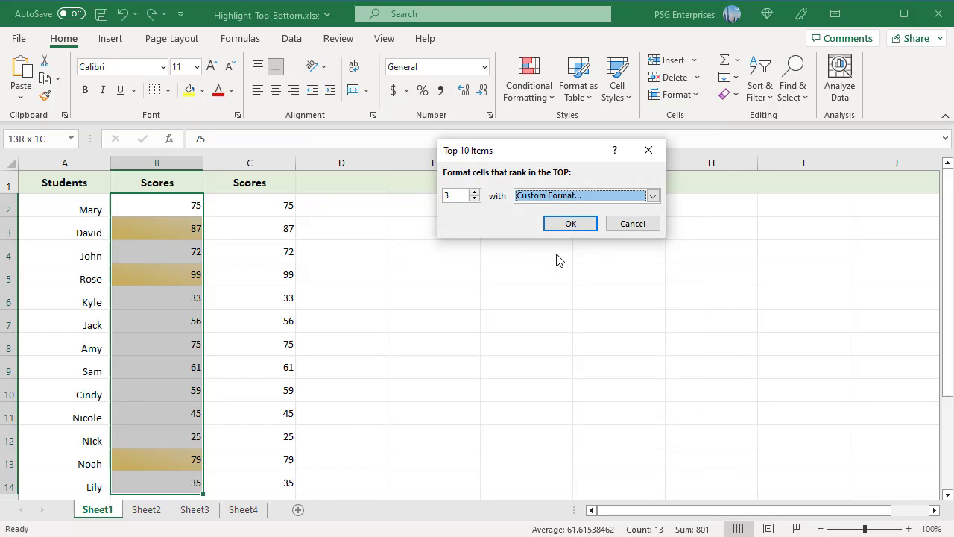
pyautogui.click(568, 224)
pyautogui.click(594, 281)
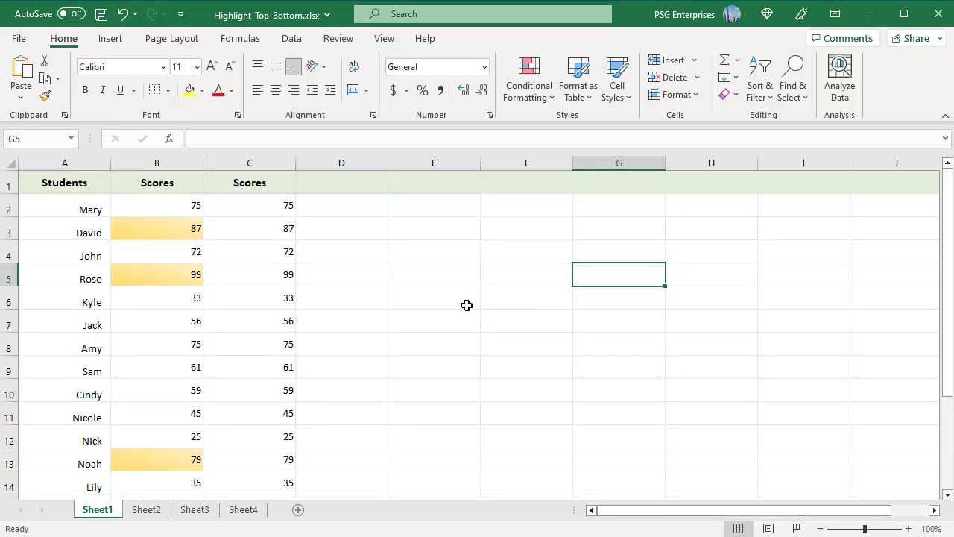
# Select scores C2:C14 and start a new top/bottom ranked conditional formatting rule
pyautogui.click(244, 207)
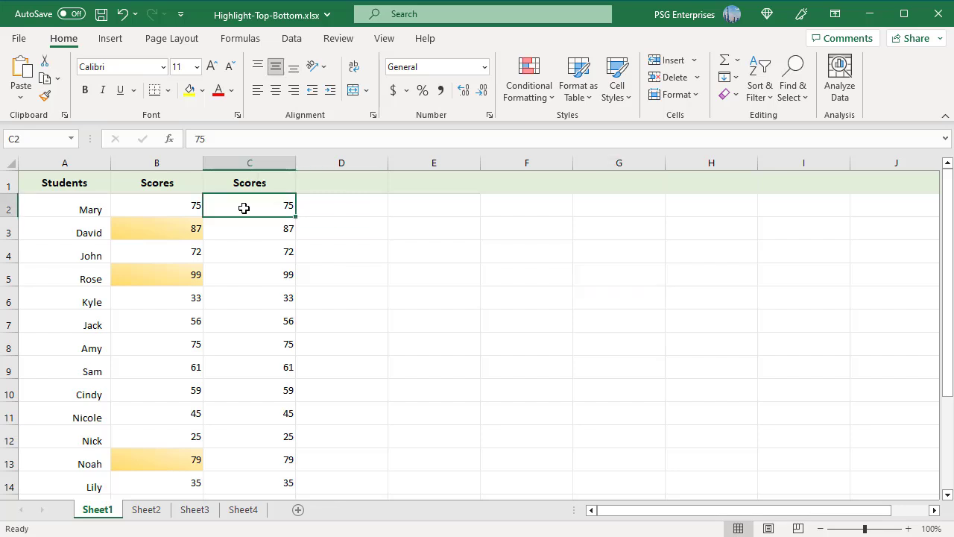
pyautogui.keyDown('shift'); pyautogui.click(243, 483); pyautogui.keyUp('shift')
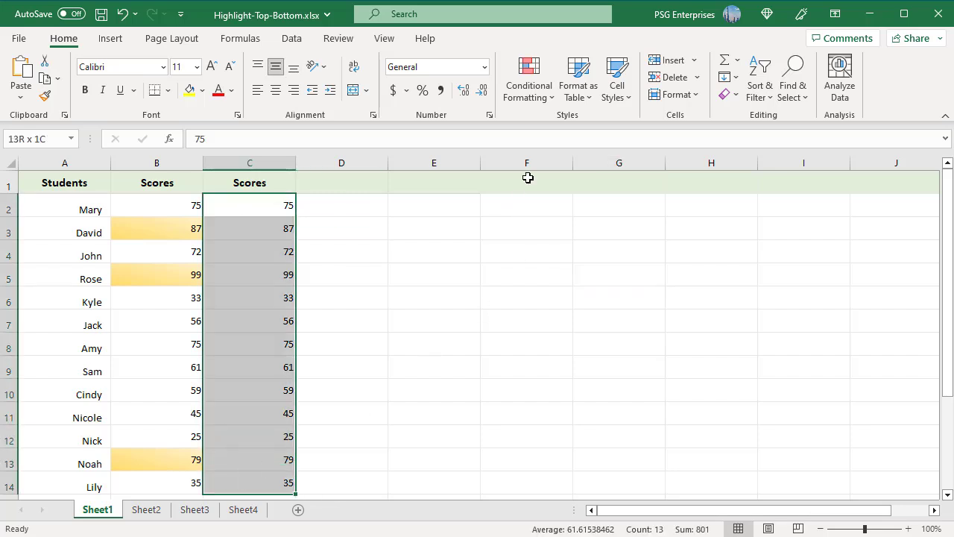
pyautogui.click(553, 98)
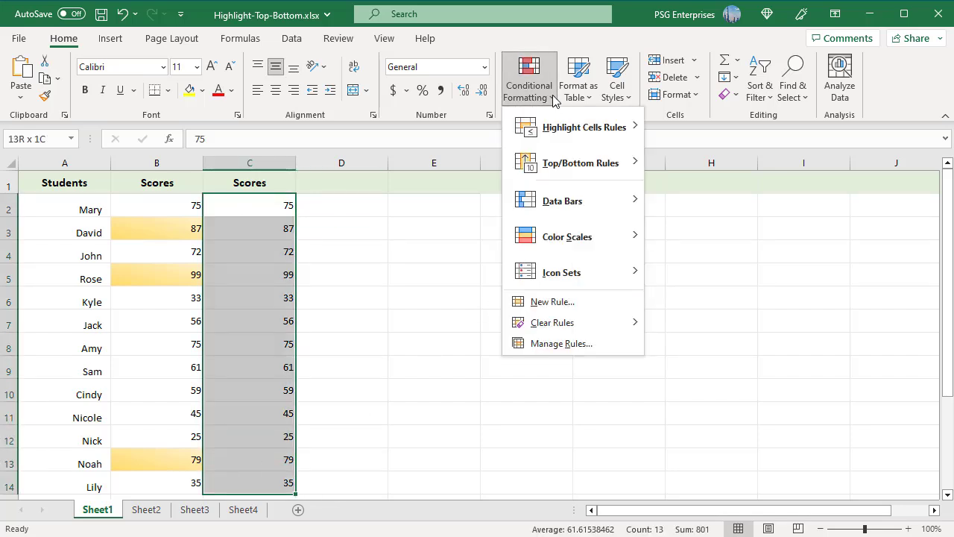
pyautogui.click(555, 301)
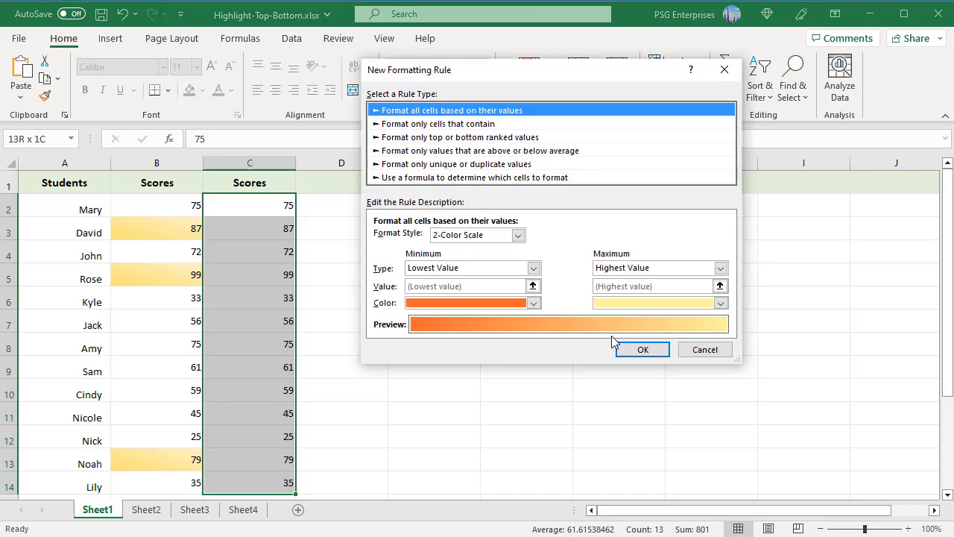
pyautogui.click(468, 137)
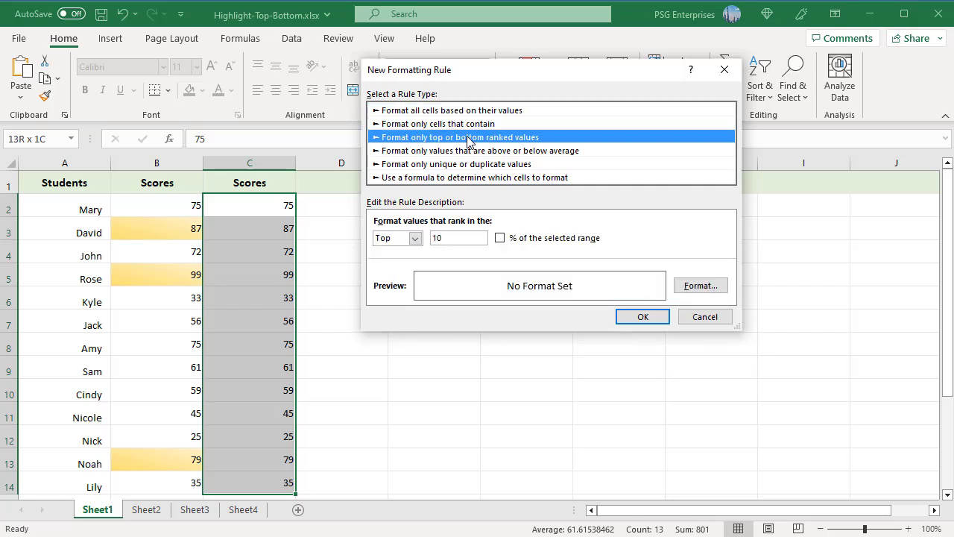
# Set the rule to Bottom 25 % with a light green fill
pyautogui.click(415, 238)
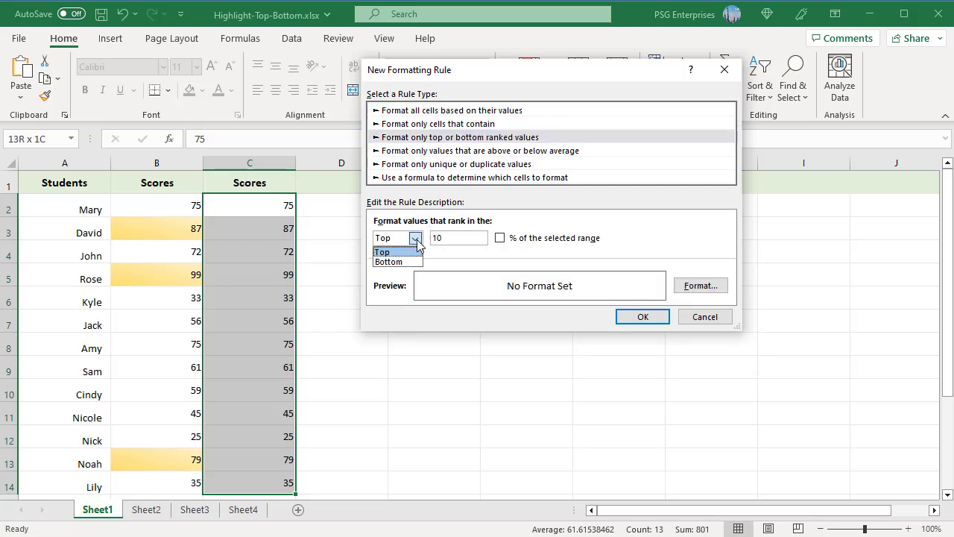
pyautogui.click(407, 262)
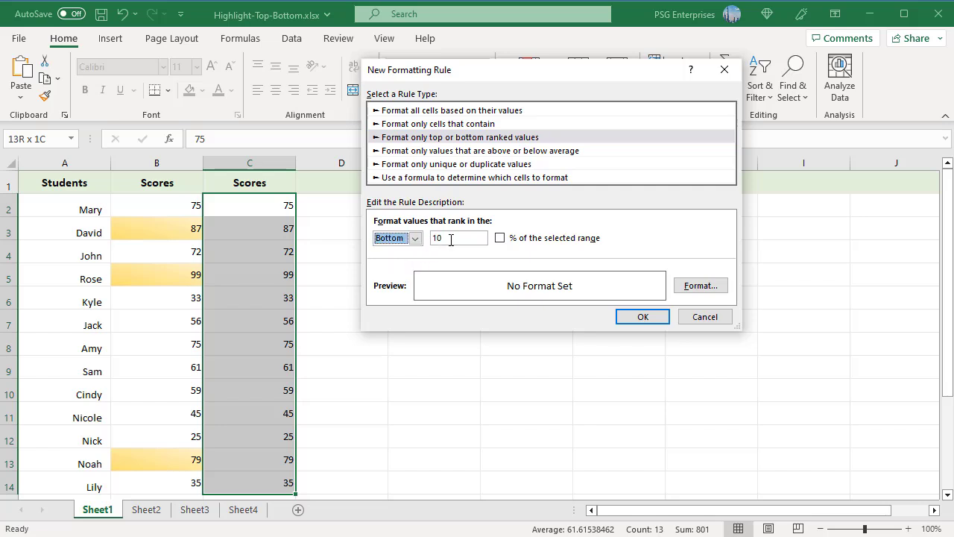
pyautogui.moveTo(449, 237); pyautogui.dragTo(435, 237)
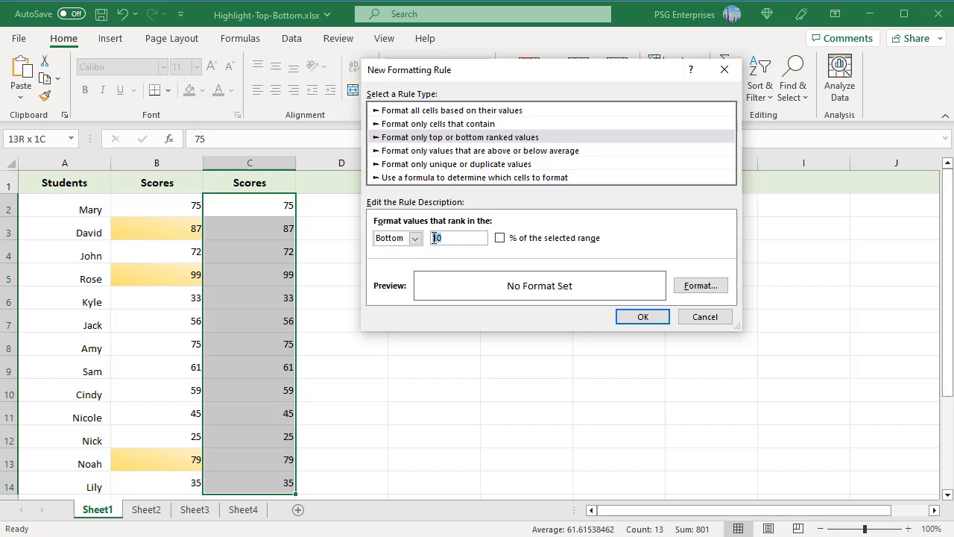
pyautogui.write('25')
pyautogui.click(499, 238)
pyautogui.click(693, 287)
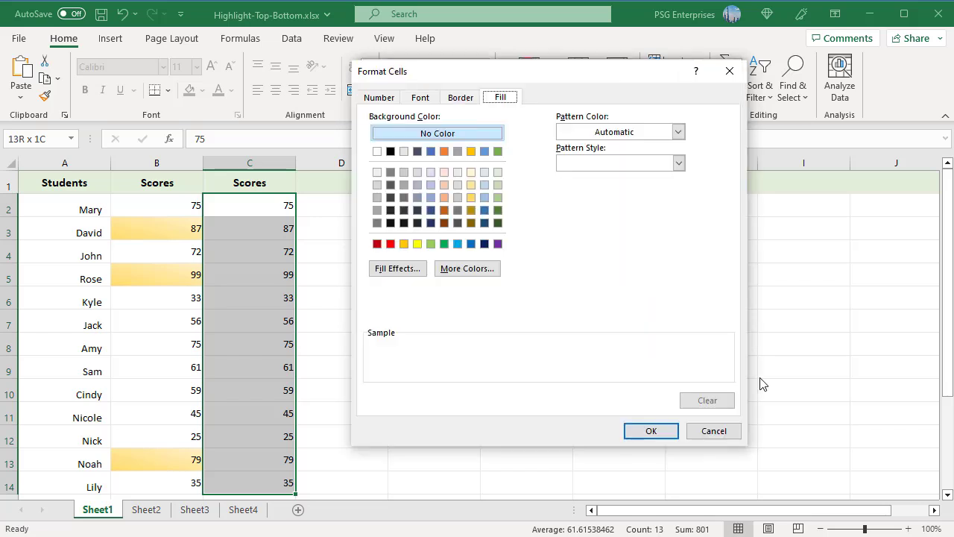
pyautogui.click(498, 197)
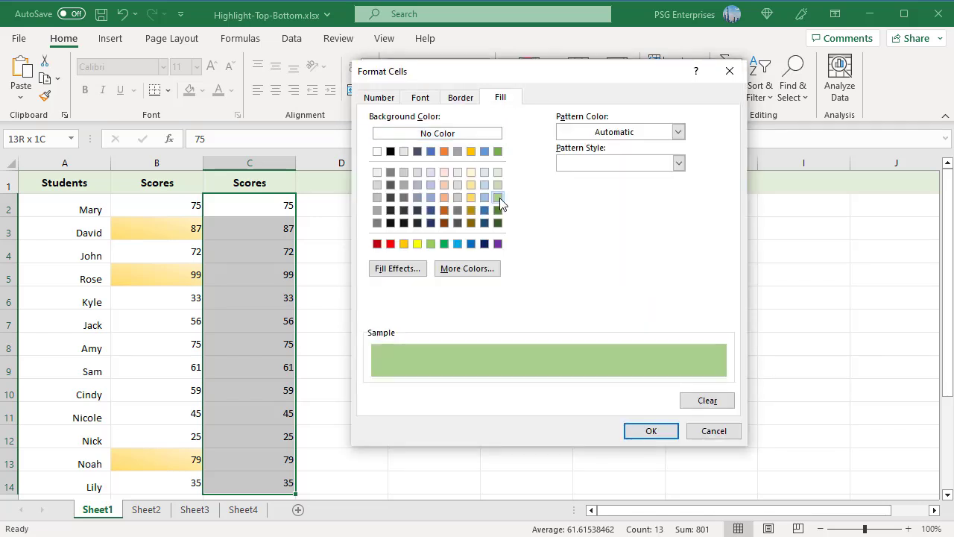
pyautogui.click(649, 430)
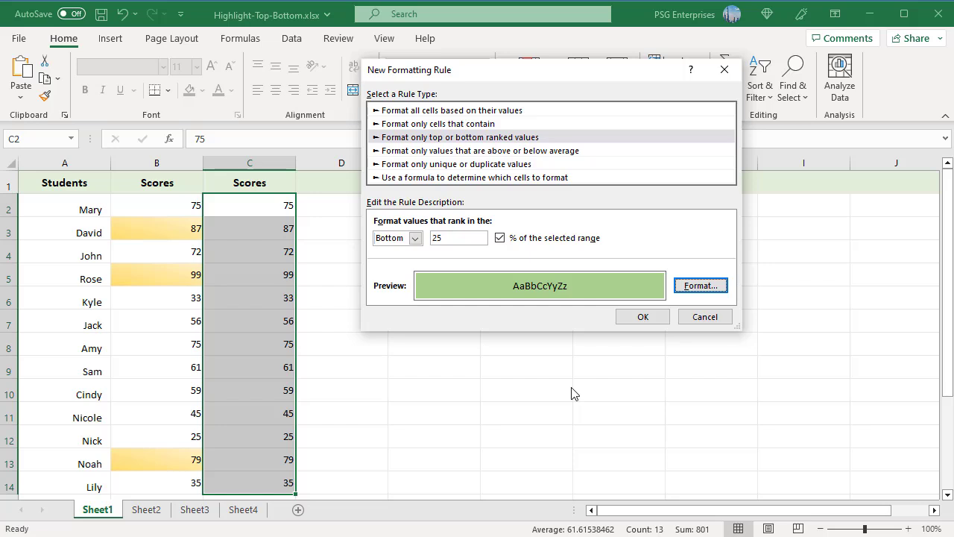
# Apply the bottom 25% green rule to column C and confirm column B's rule as Top 5
pyautogui.click(642, 319)
pyautogui.click(651, 378)
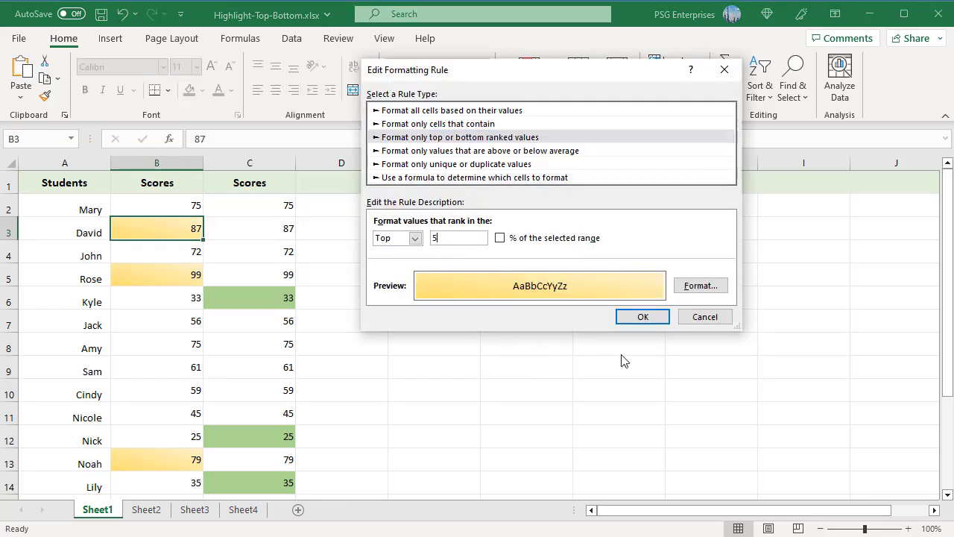
pyautogui.click(642, 318)
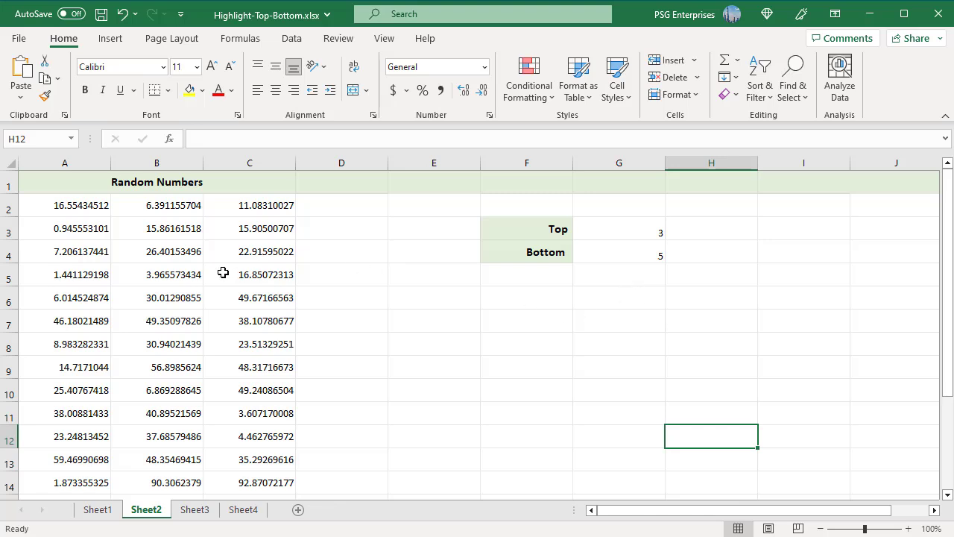
# Select Sheet2's random numbers A2:C14 and open Conditional Formatting
pyautogui.click(61, 213)
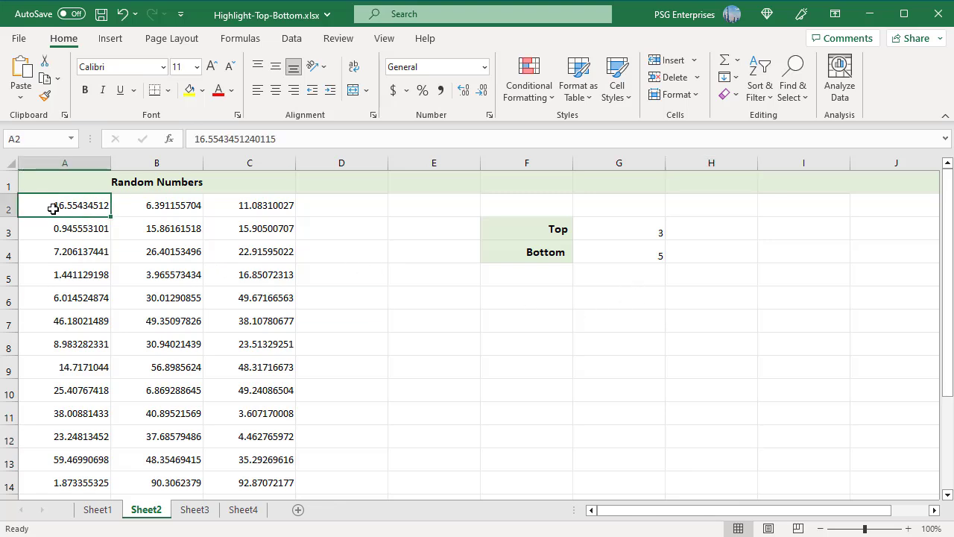
pyautogui.keyDown('shift'); pyautogui.click(279, 479); pyautogui.keyUp('shift')
pyautogui.click(552, 96)
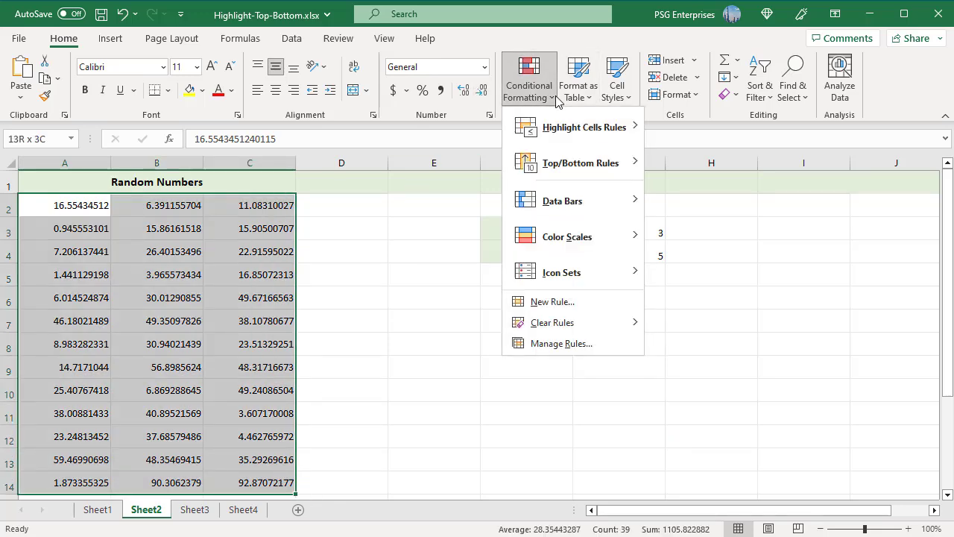
# Add formula rule =A2>=LARGE($A$2:$C$14,$G$3) with a light green fill to A2:C14
pyautogui.click(591, 302)
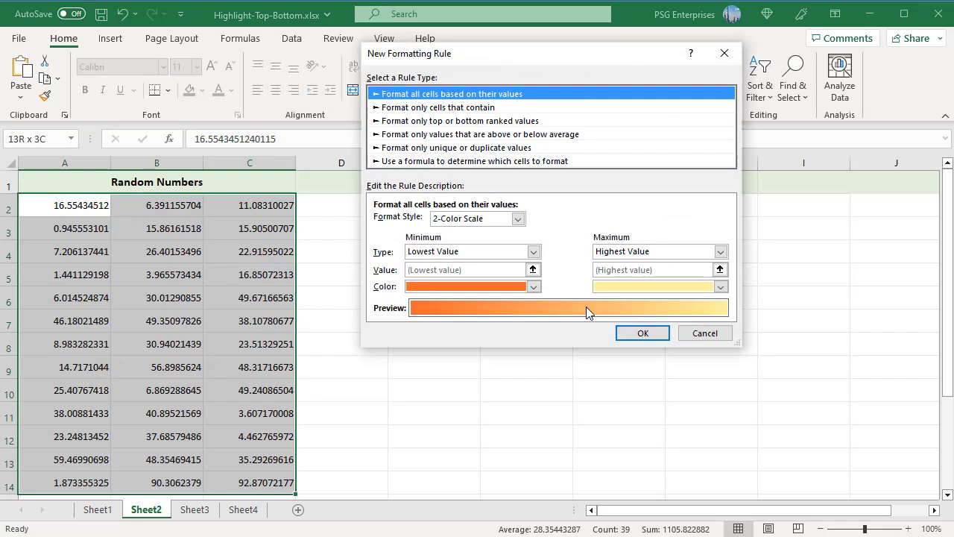
pyautogui.click(384, 160)
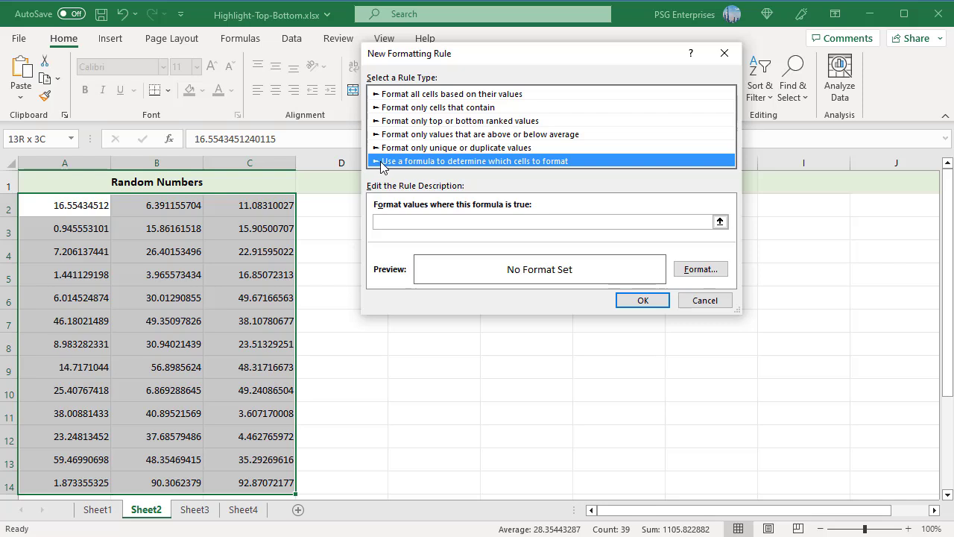
pyautogui.click(382, 222)
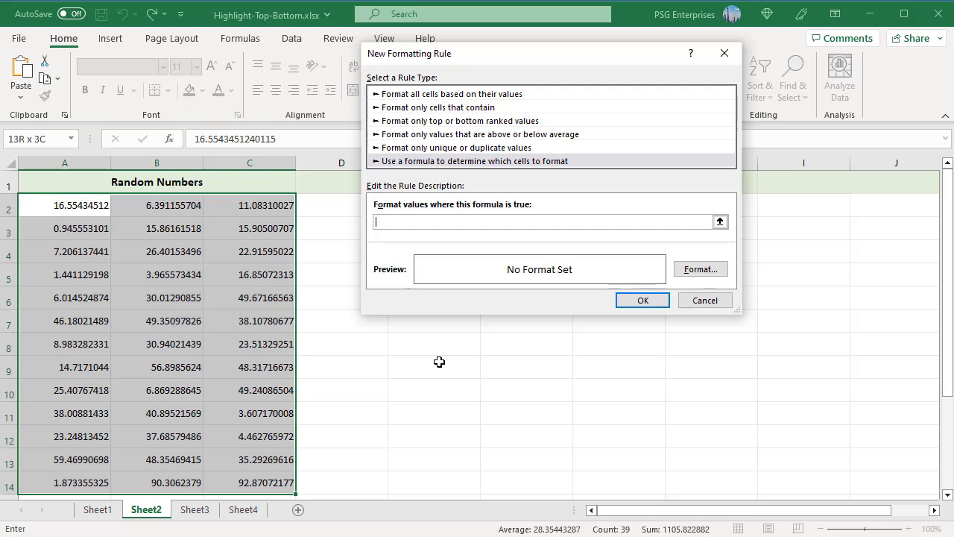
pyautogui.write('=A2 >= LARGE($A$2:$C$14,$G$3)')
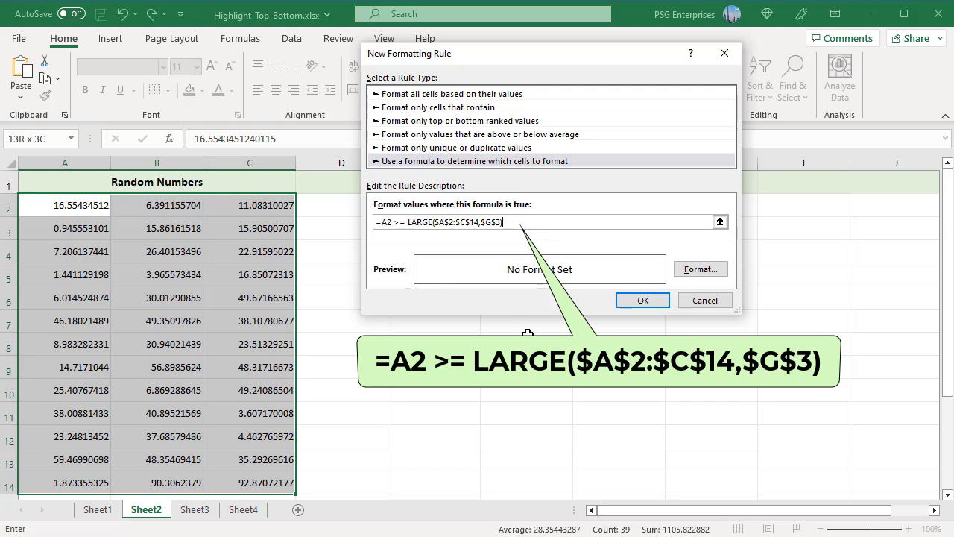
pyautogui.click(697, 269)
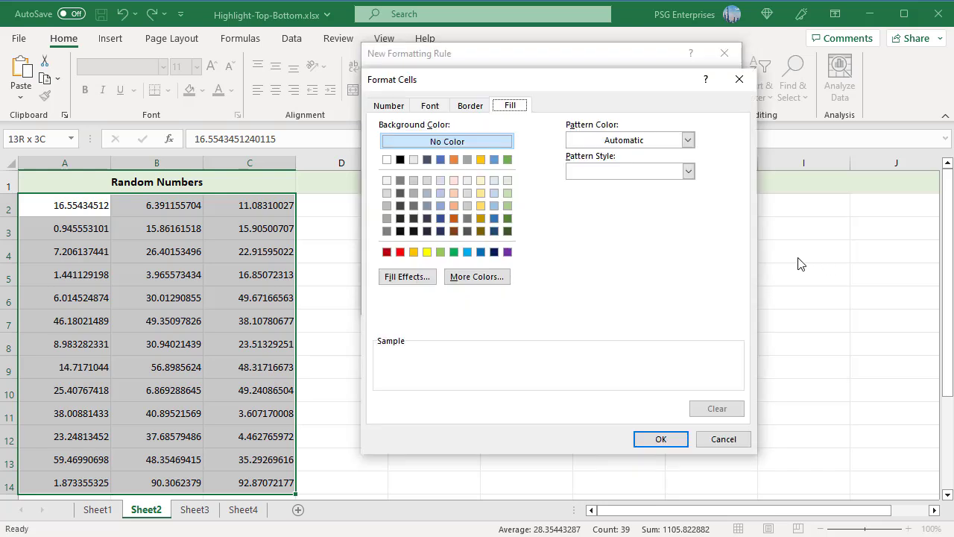
pyautogui.click(508, 206)
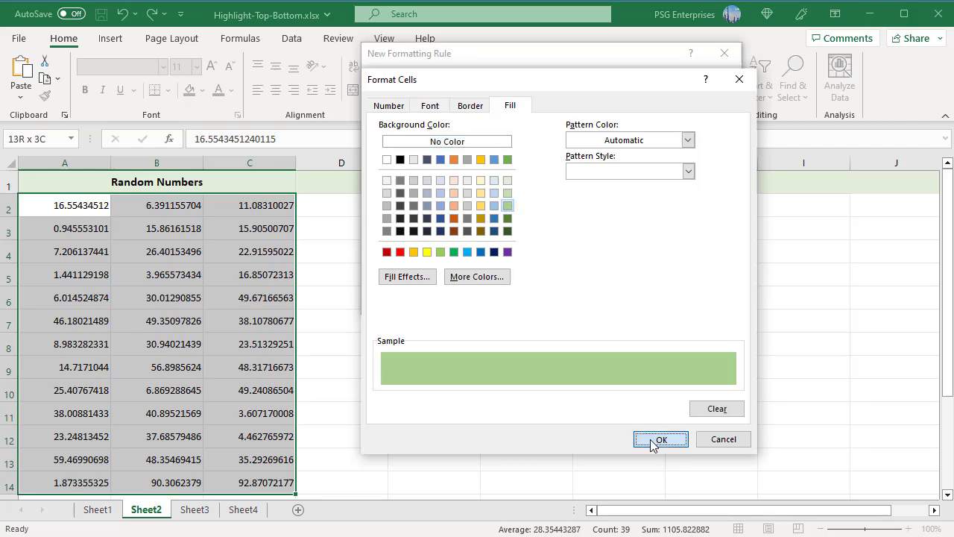
pyautogui.click(652, 440)
pyautogui.click(639, 300)
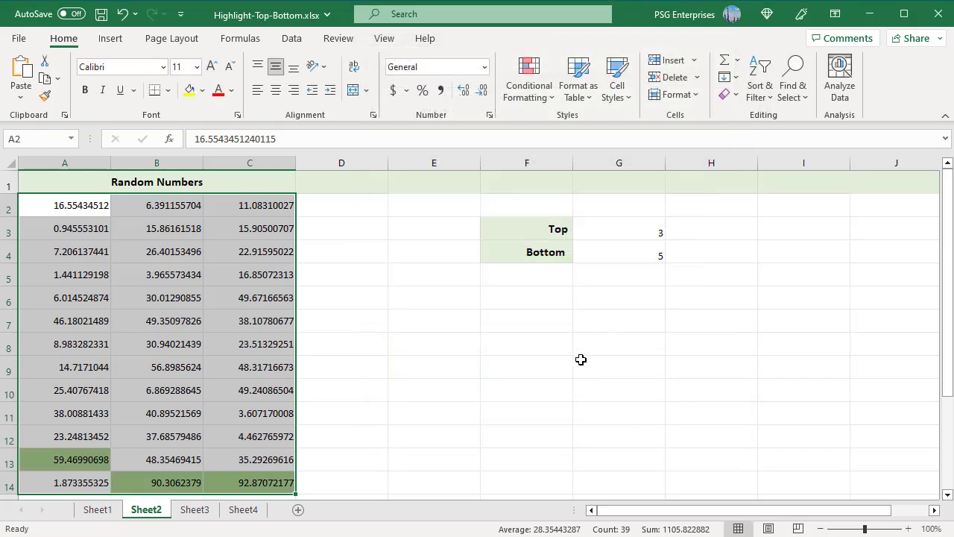
pyautogui.click(534, 391)
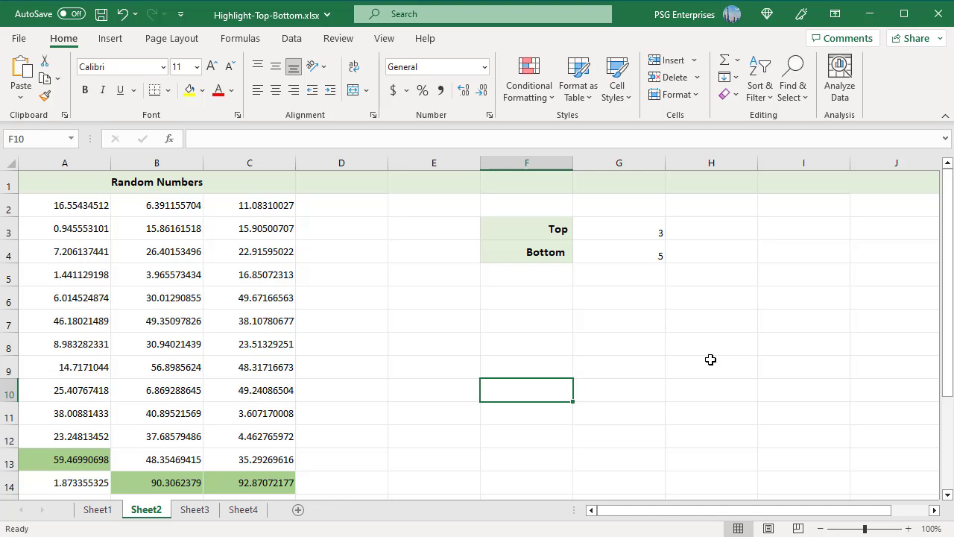
# Add formula rule =A2<=SMALL($A$2:$C$14,$G$4) with a gold fill to A2:C14
pyautogui.click(82, 205)
pyautogui.keyDown('shift'); pyautogui.click(250, 483); pyautogui.keyUp('shift')
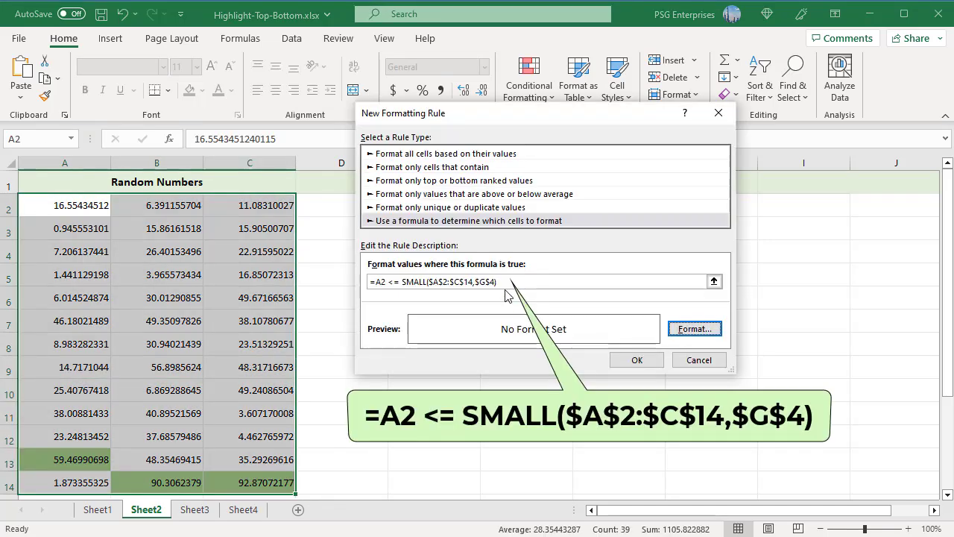
pyautogui.click(505, 284)
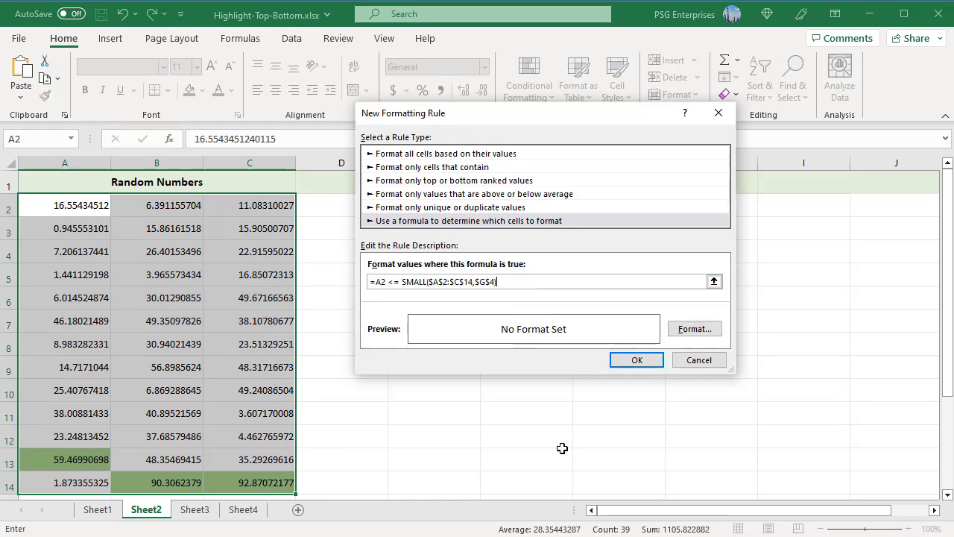
pyautogui.click(694, 332)
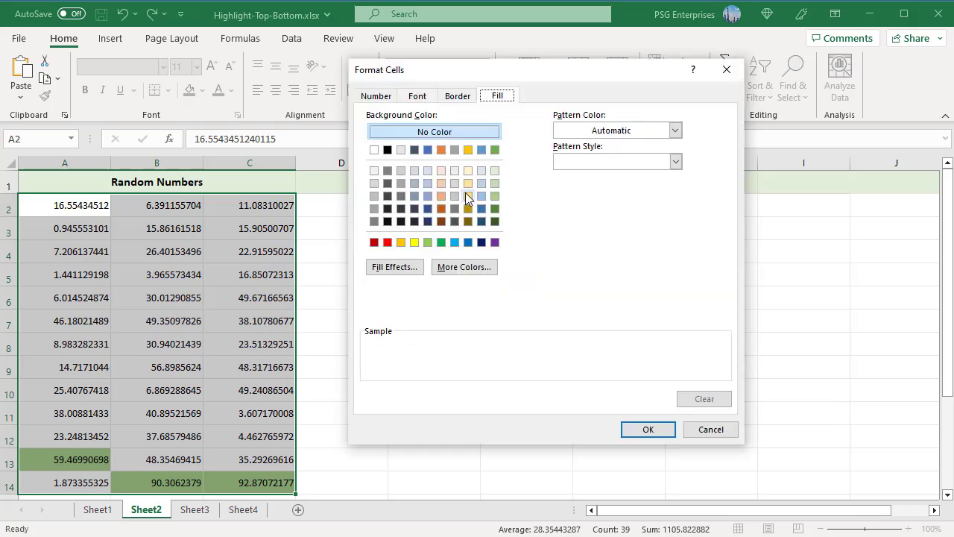
pyautogui.click(466, 195)
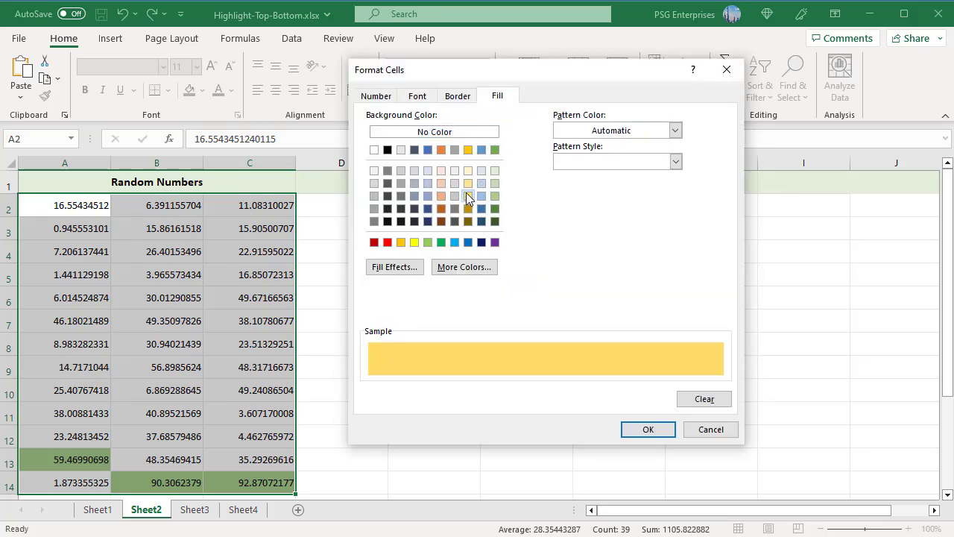
pyautogui.click(644, 431)
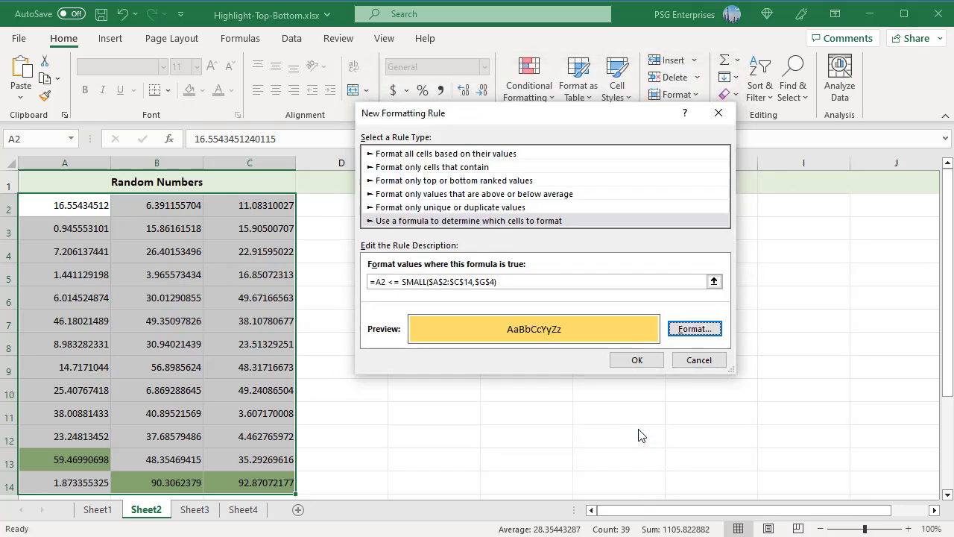
pyautogui.click(636, 361)
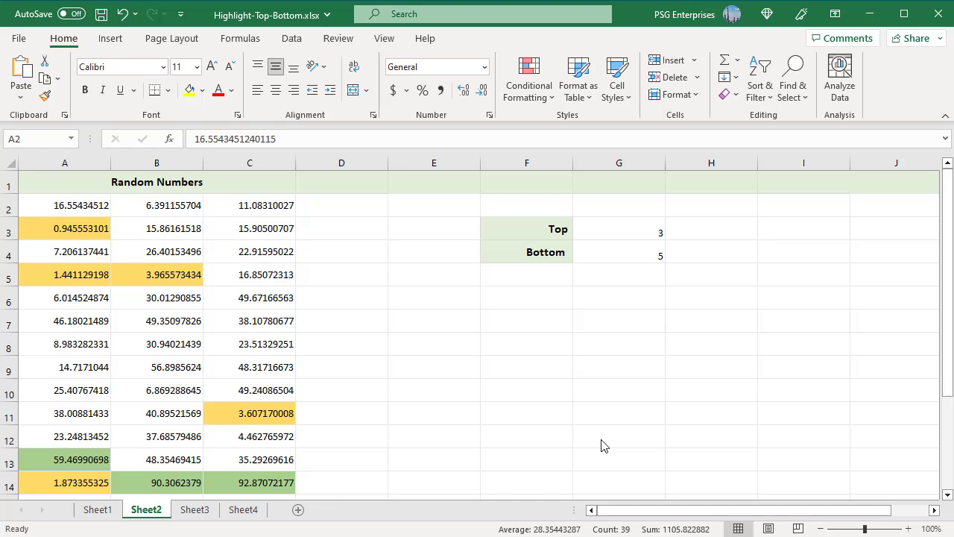
# Change the Top count in G3 from 3 to 5
pyautogui.doubleClick(660, 232)
pyautogui.doubleClick(661, 231)
pyautogui.write('5')
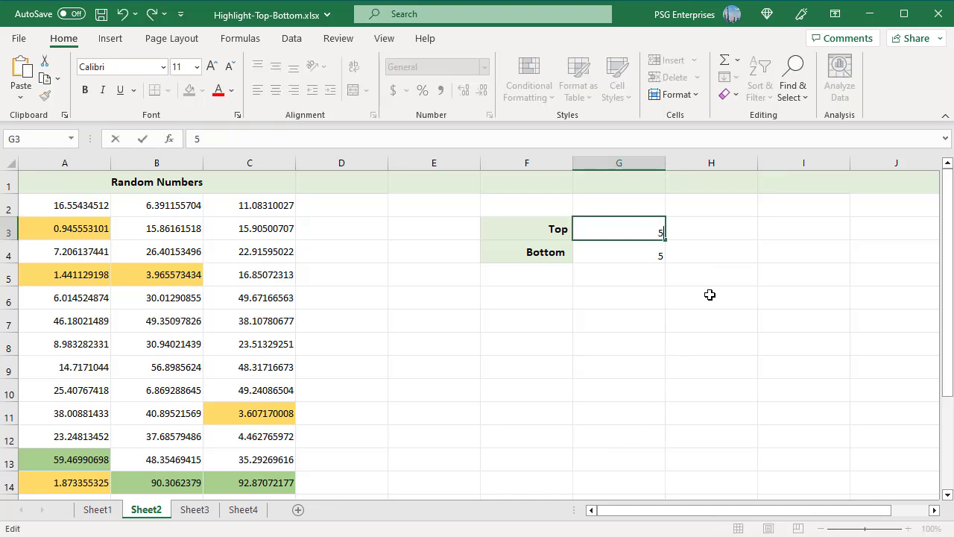
pyautogui.click(714, 321)
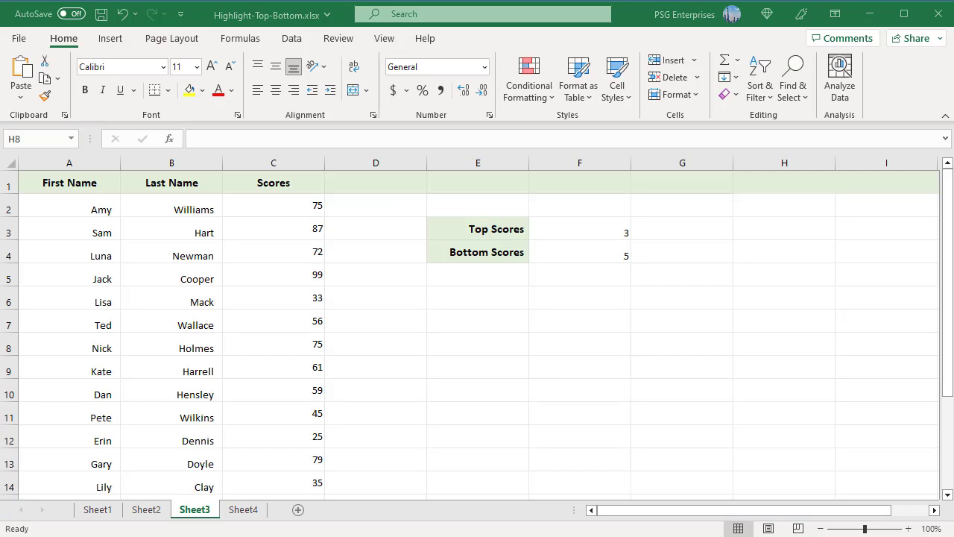
# Shade A2:C14 rows light blue with formula rule =$C2>=LARGE($C$2:$C$14,$F$3)
pyautogui.click(39, 212)
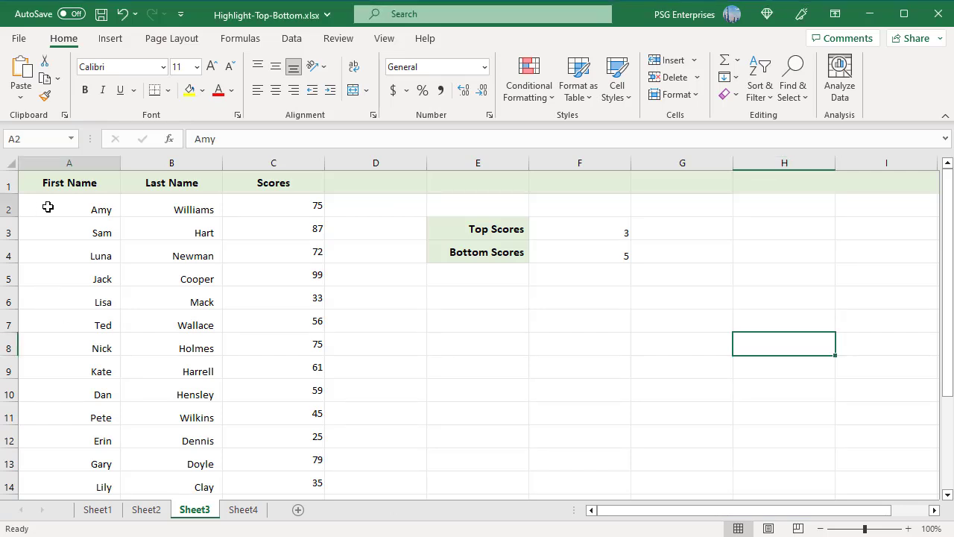
pyautogui.keyDown('shift'); pyautogui.click(313, 481); pyautogui.keyUp('shift')
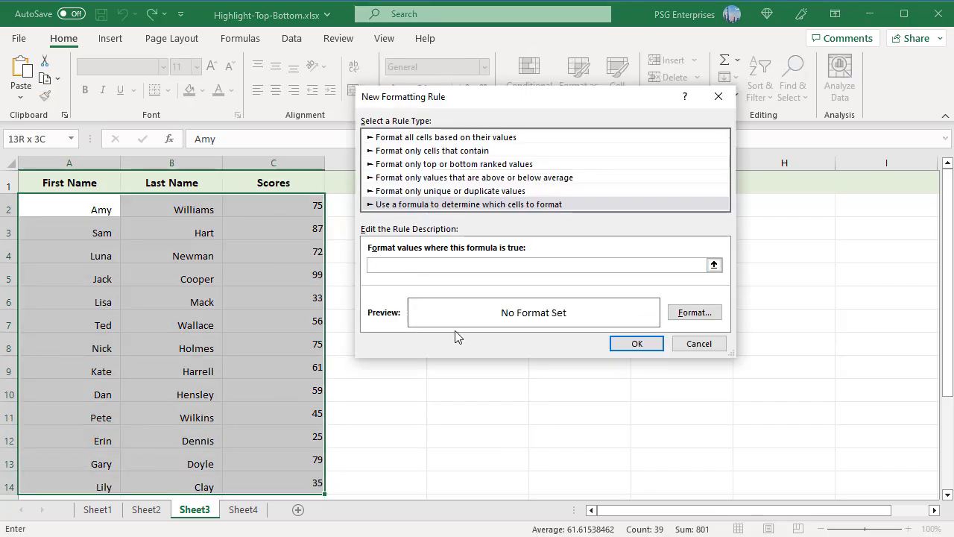
pyautogui.write('=$C2>=LARGE($C$2:$C$14, $F$3)')
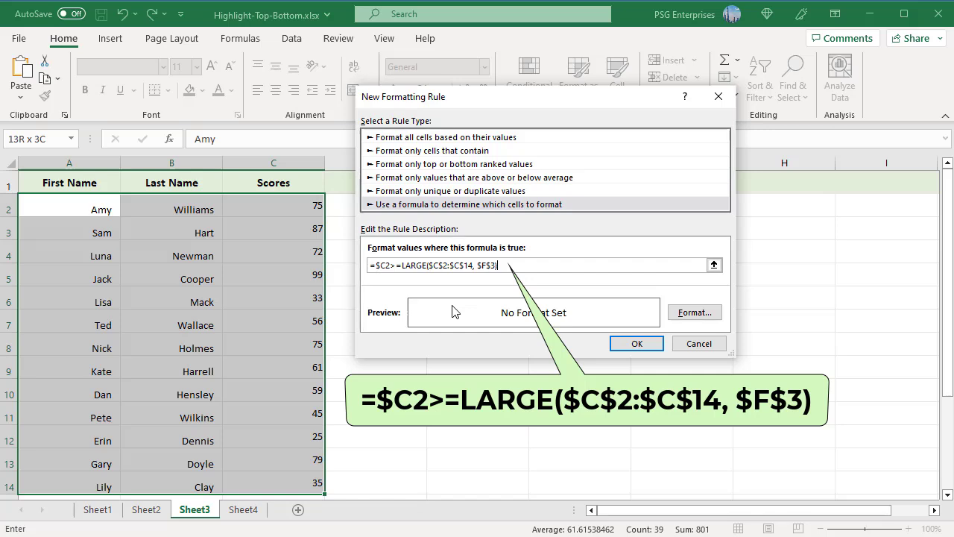
pyautogui.click(694, 314)
pyautogui.click(480, 153)
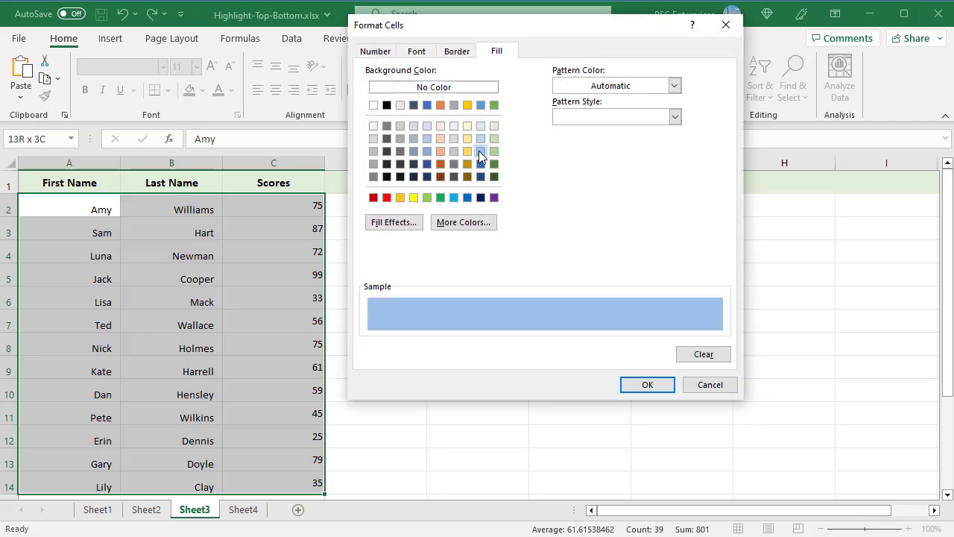
pyautogui.click(647, 384)
pyautogui.click(636, 345)
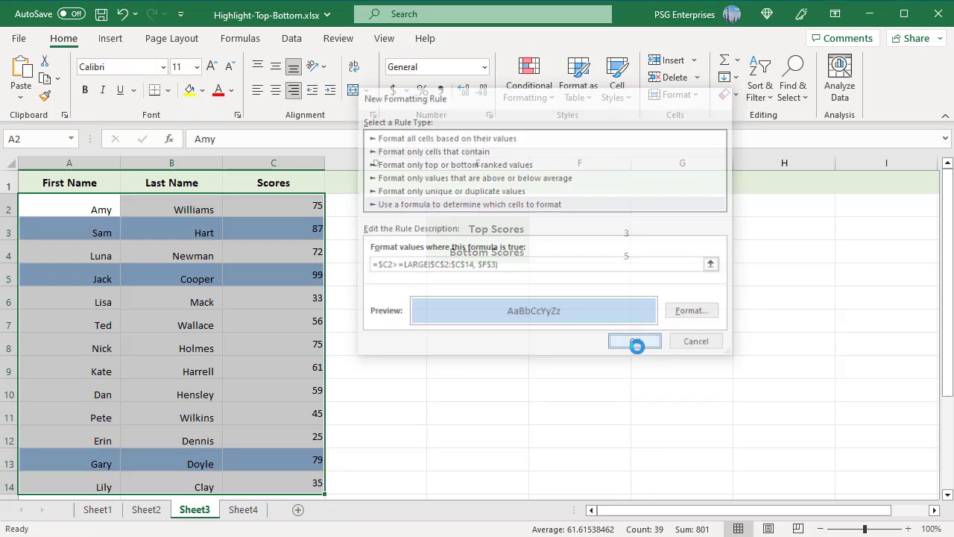
pyautogui.click(673, 386)
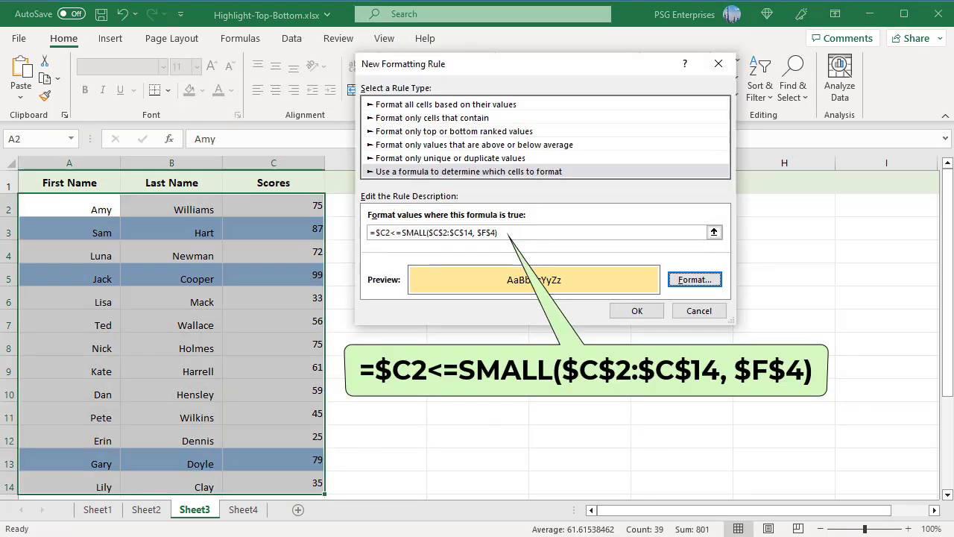
# Apply the yellow =$C2<=SMALL($C$2:$C$14,$F$4) rule, then change Bottom Scores in F4 to 3
pyautogui.click(637, 310)
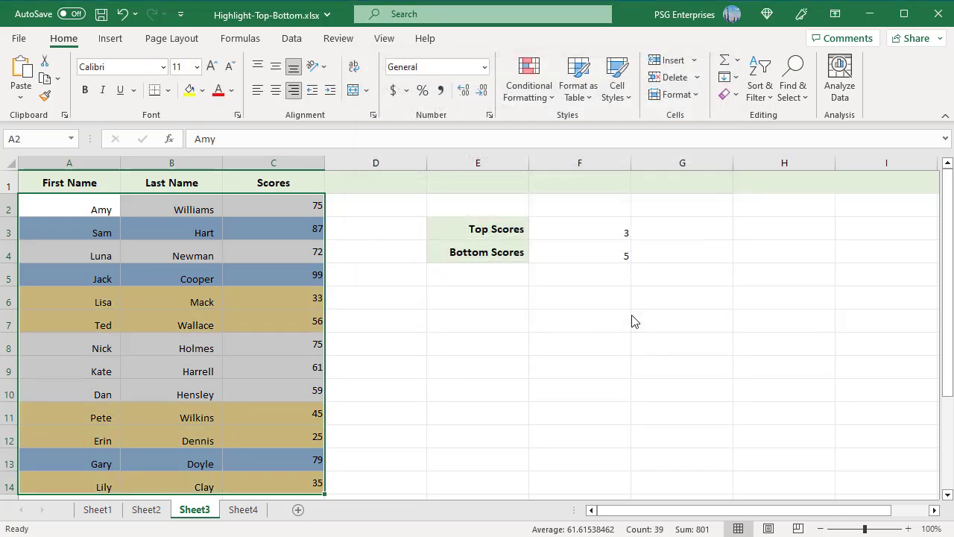
pyautogui.click(648, 414)
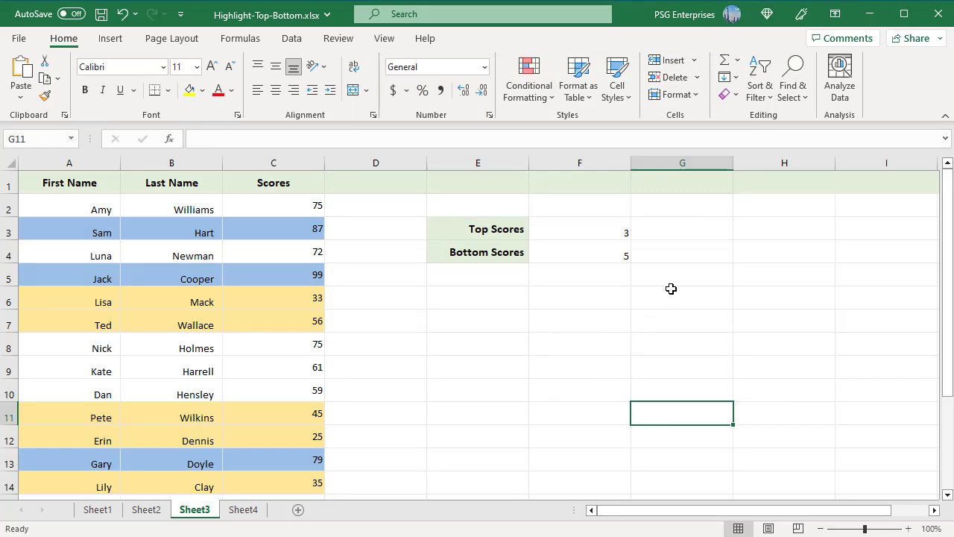
pyautogui.click(618, 252)
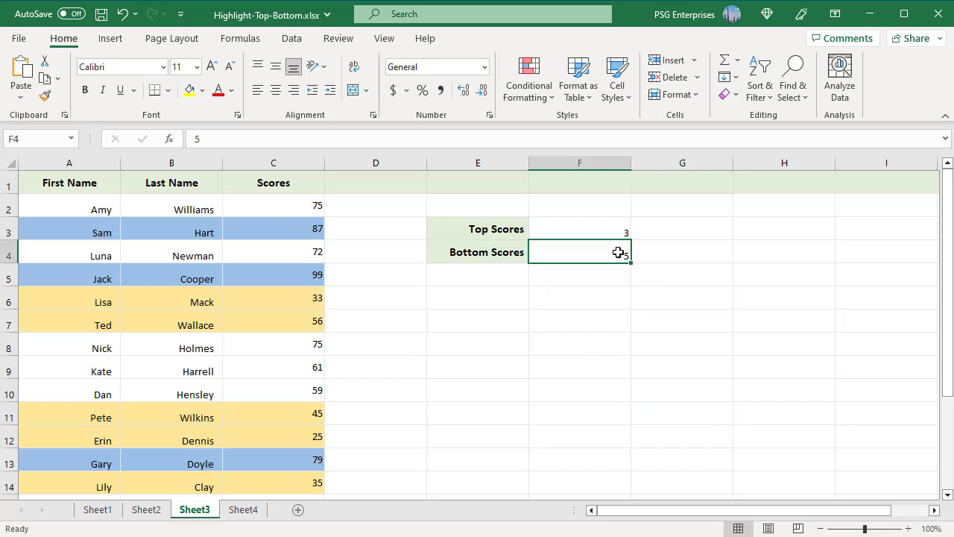
pyautogui.doubleClick(618, 256)
pyautogui.moveTo(617, 256); pyautogui.dragTo(640, 256)
pyautogui.write('3')
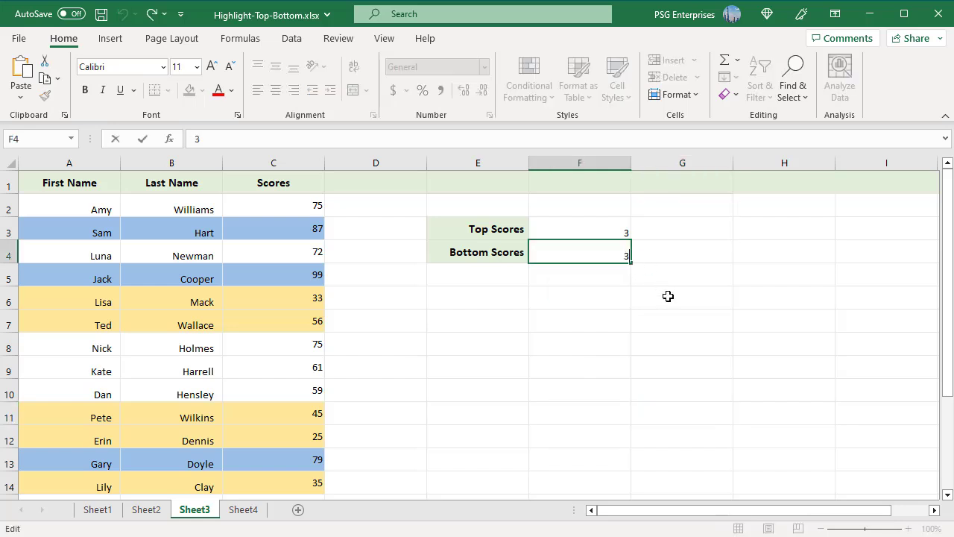
pyautogui.click(667, 297)
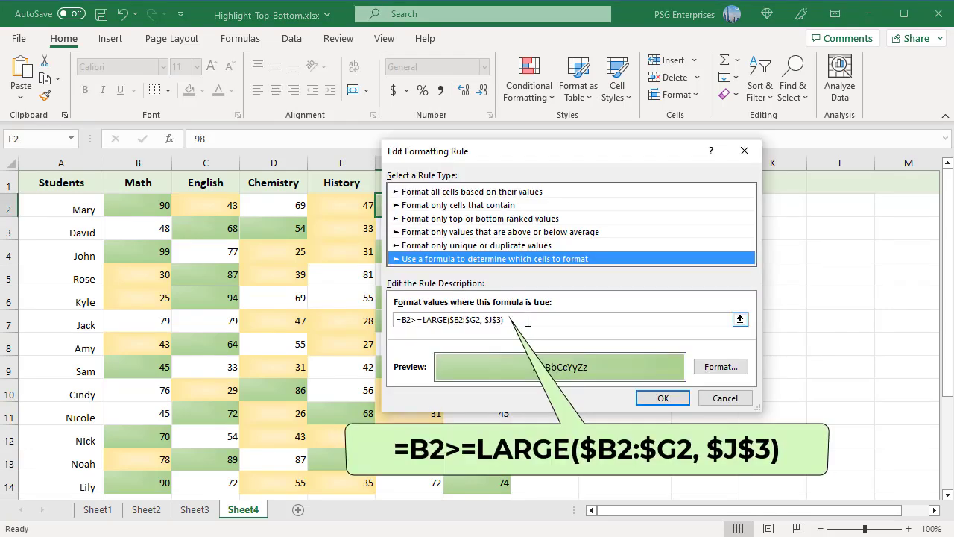
# Inspect the per-row LARGE formula comparing each student's B-to-G marks in the rule editor
pyautogui.click(527, 319)
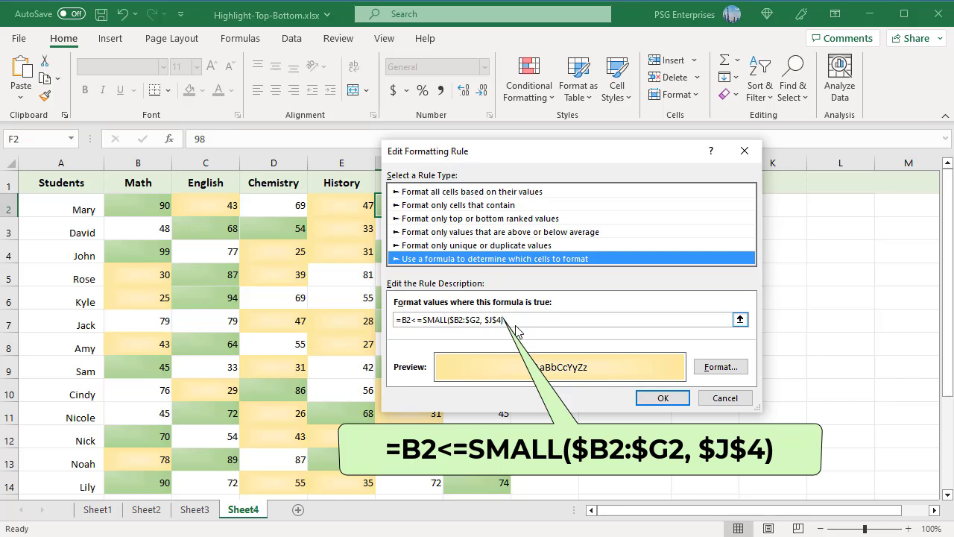
# Accept the SMALL bottom-scores rule so each row shows its top 2 green and bottom 2 gold
pyautogui.click(682, 401)
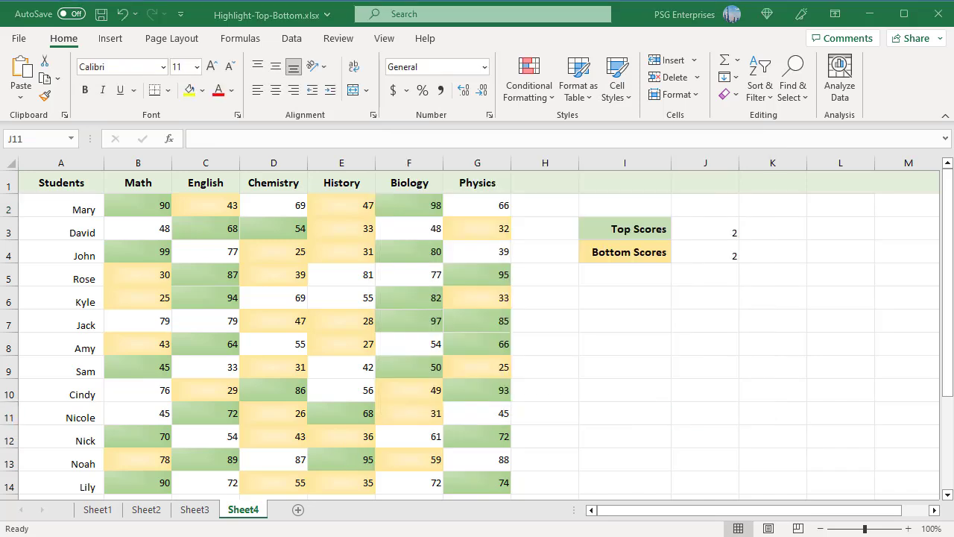